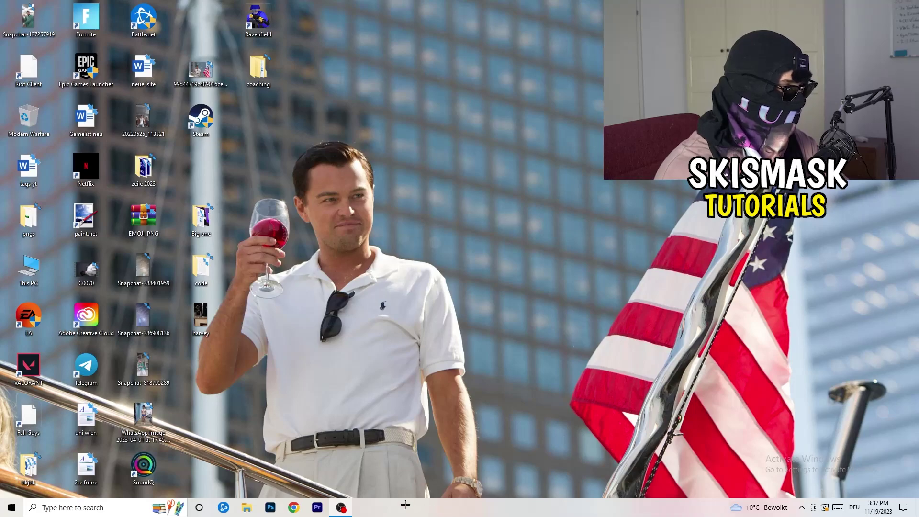
- Open Task Manager and view the actions available for the Antimalware Service Executable background process
right_click(451, 508)
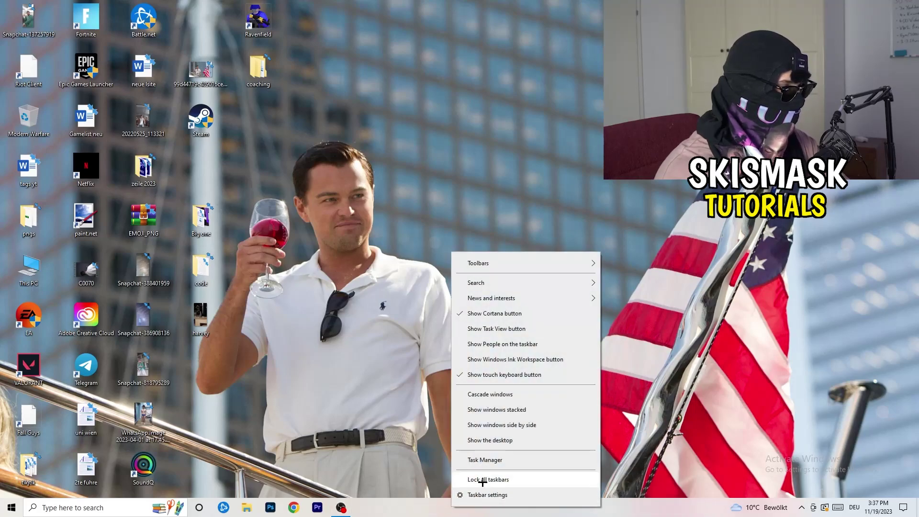
click(489, 461)
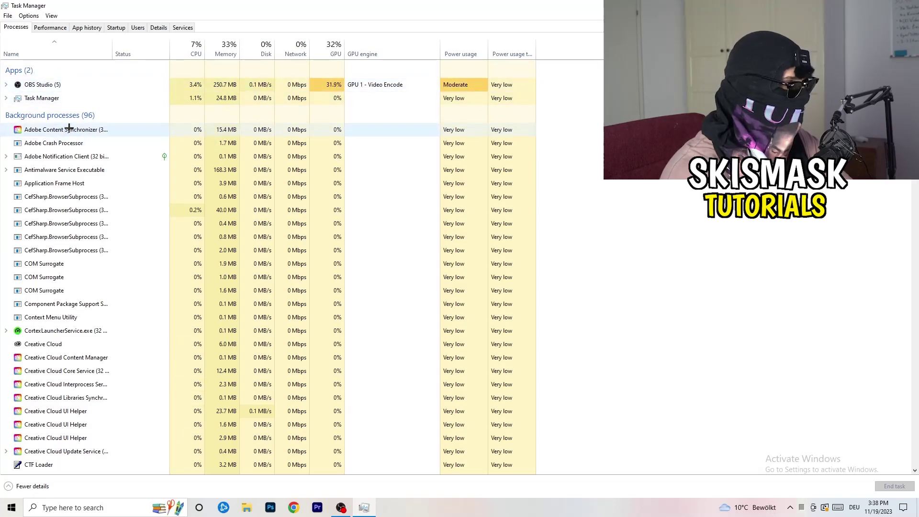
right_click(215, 170)
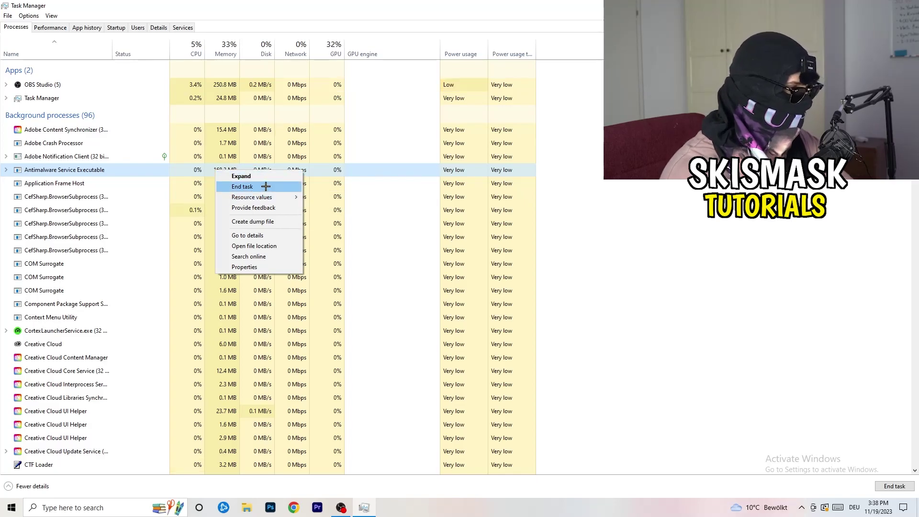
click(619, 149)
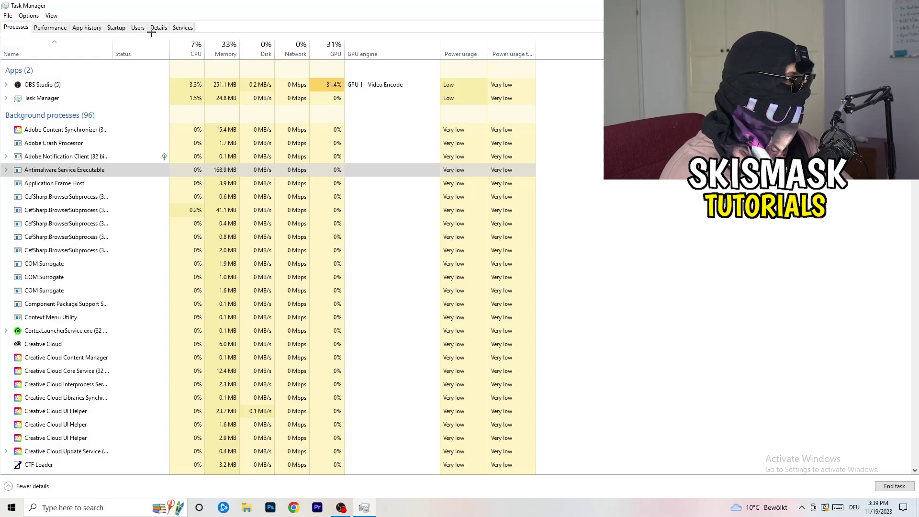
- Review the enable and disable options of the startup apps, including Dropbox, EA and File Association Helper, and view the performance graphs
click(116, 28)
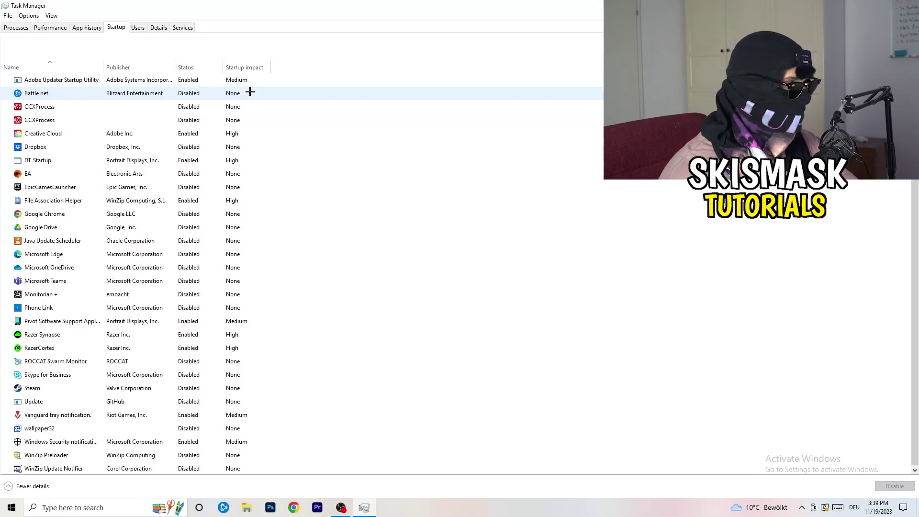
right_click(191, 145)
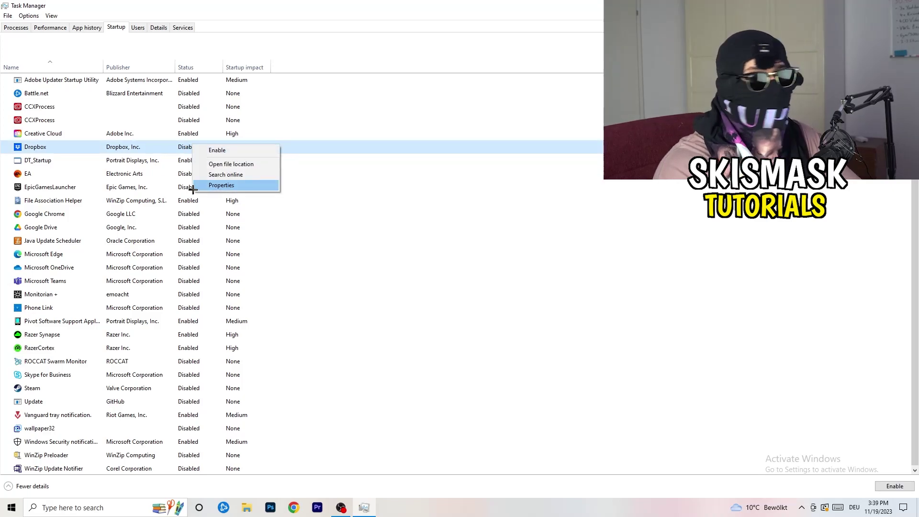
right_click(91, 175)
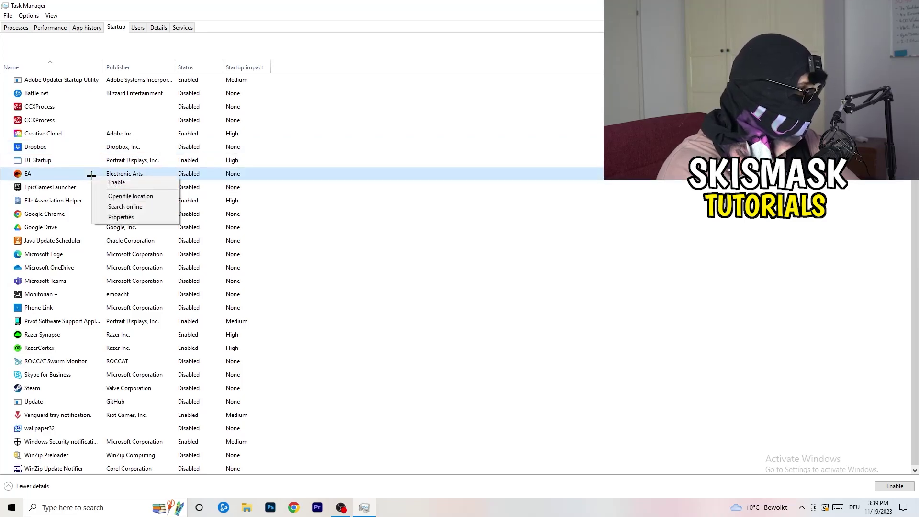
click(611, 250)
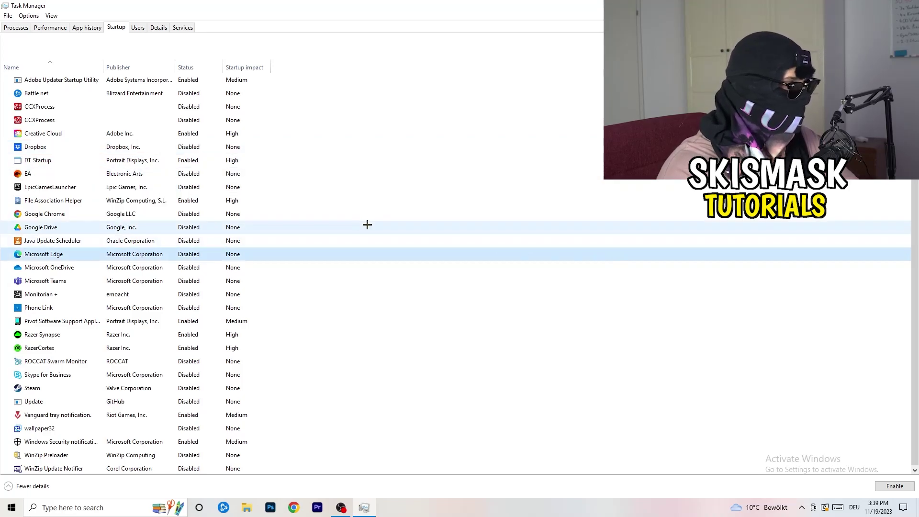
right_click(189, 204)
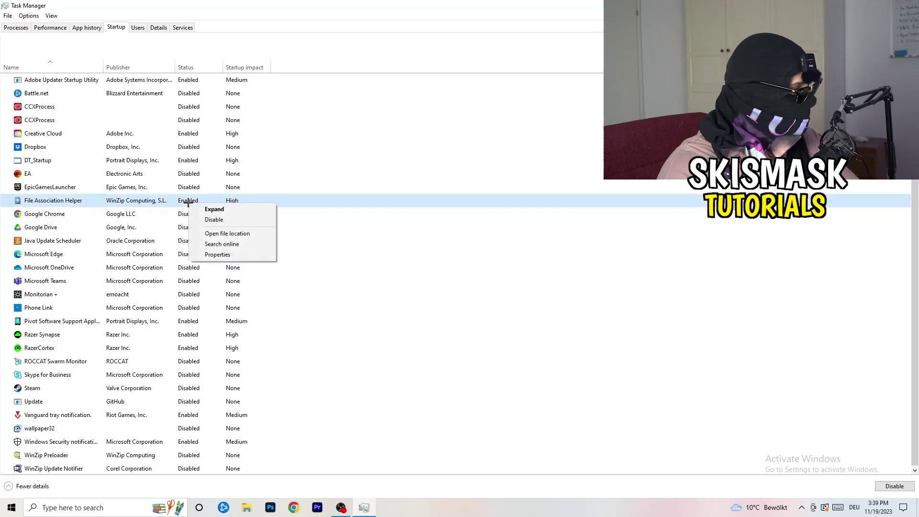
click(412, 239)
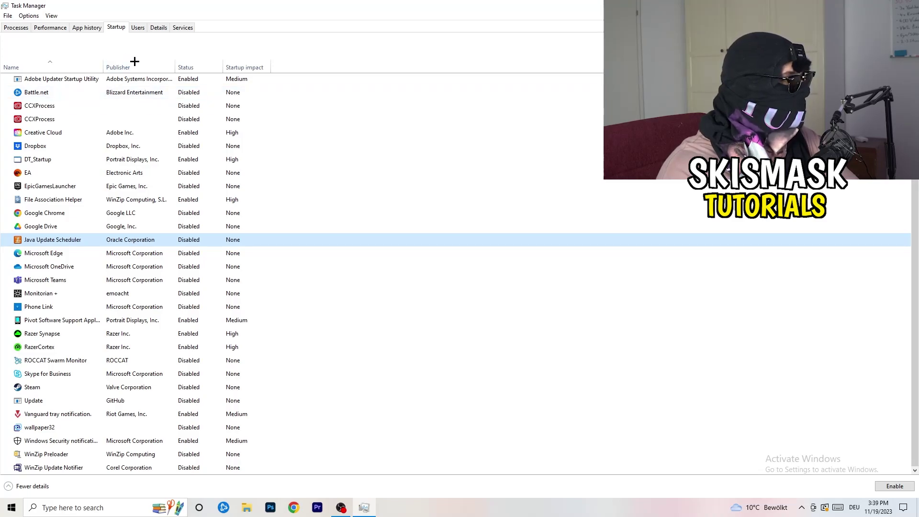
click(53, 28)
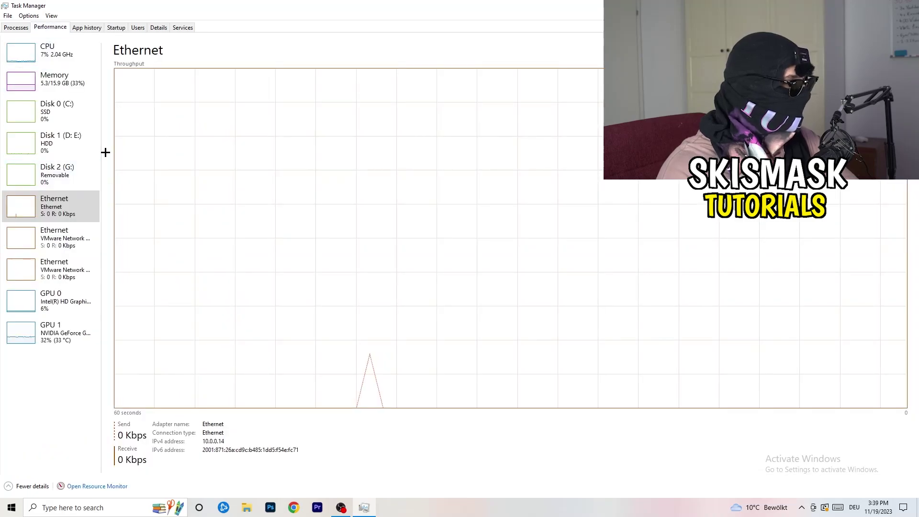
- Examine the priority options for the Dropbox crash handler in the detailed process list, and close Task Manager
click(160, 29)
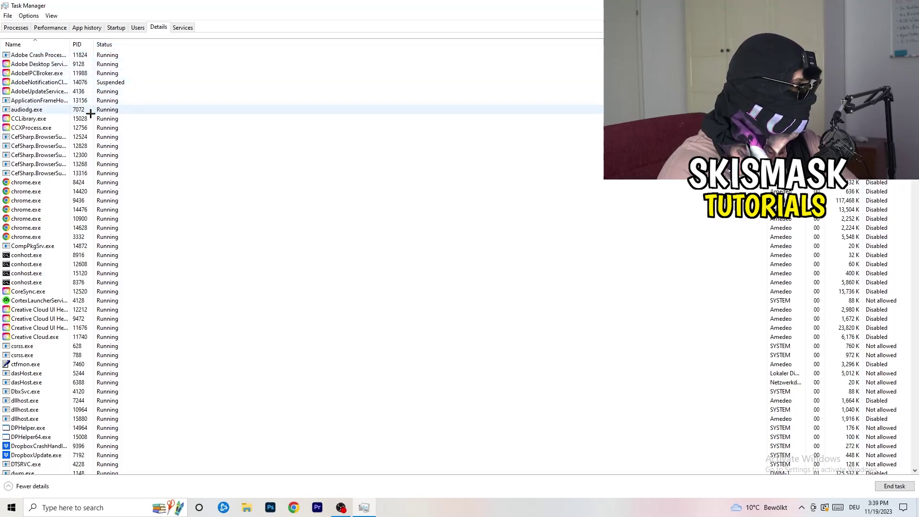
scroll(98, 240, down, 6)
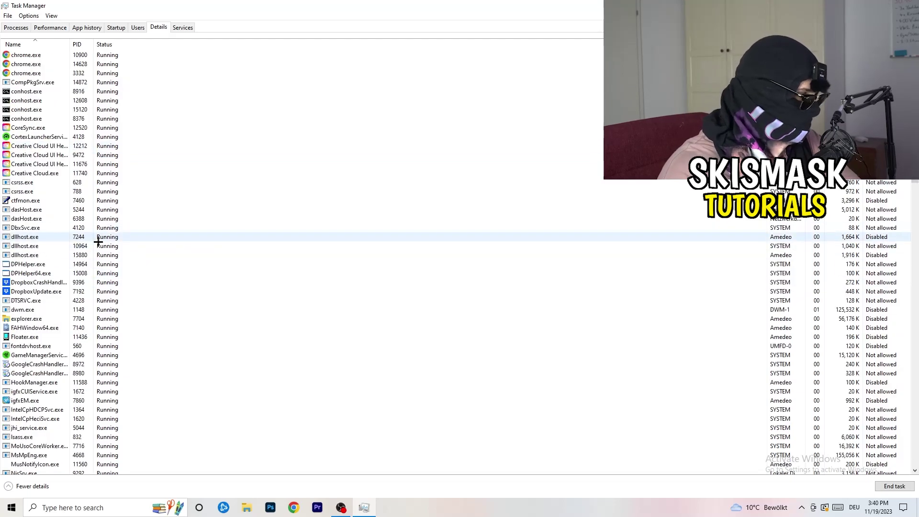
right_click(43, 285)
right_click(81, 283)
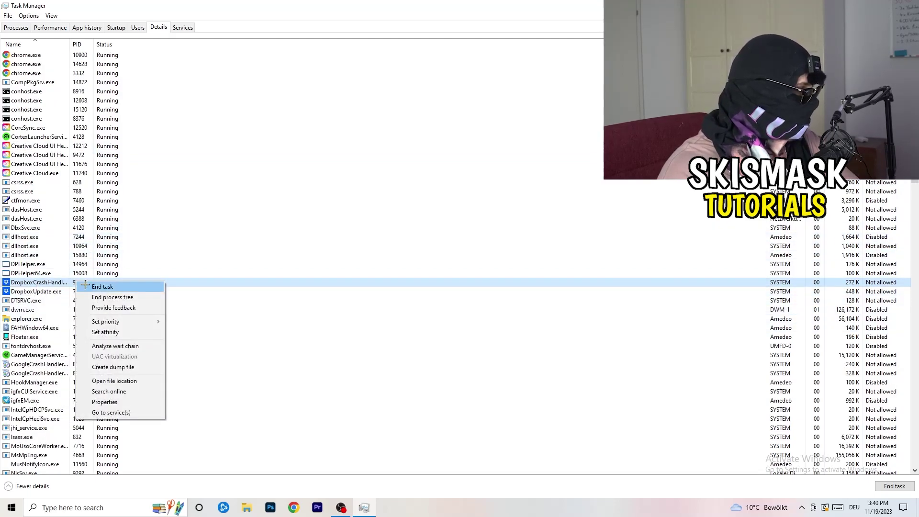
right_click(70, 282)
right_click(70, 282)
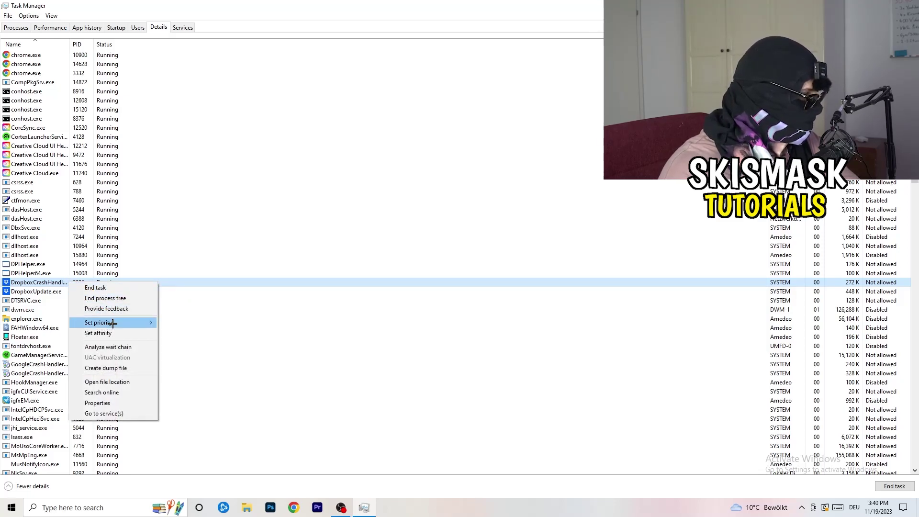
mouse_move(113, 324)
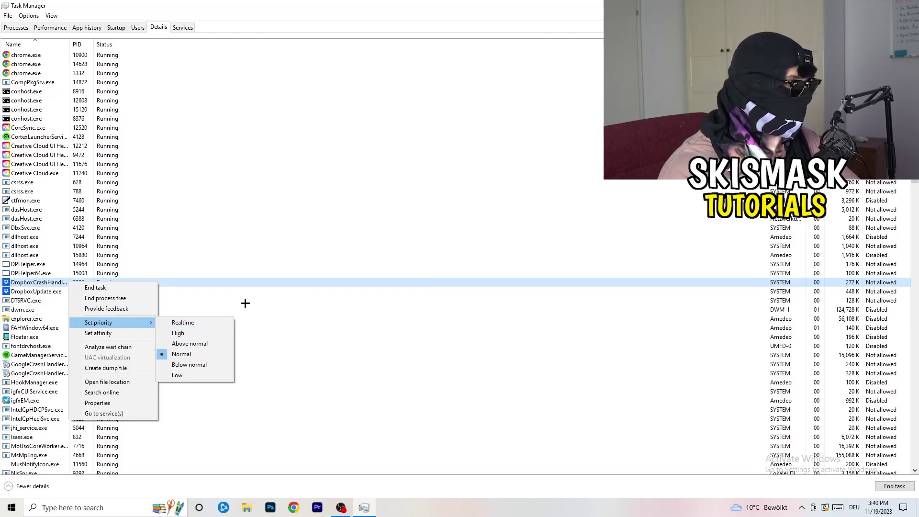
click(439, 23)
key(alt+F4)
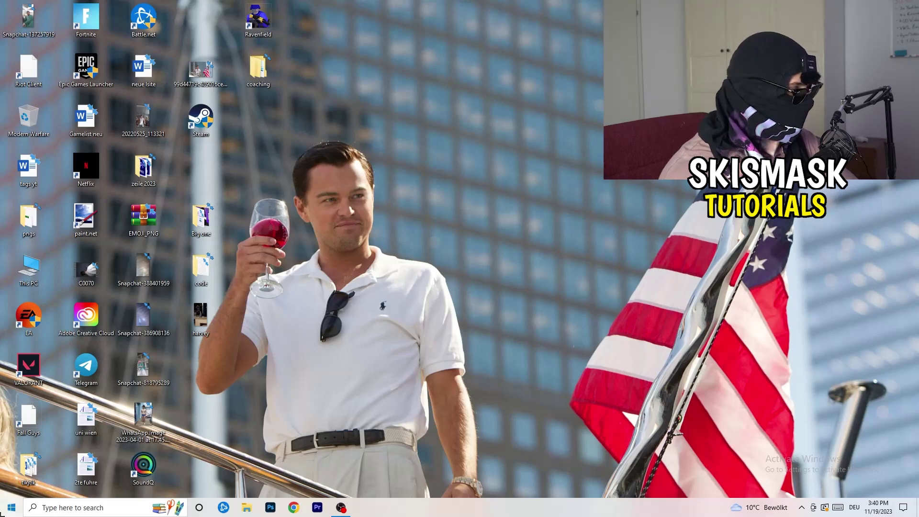
- Open Windows Settings and go to the System display settings
key(super)
text(settings)
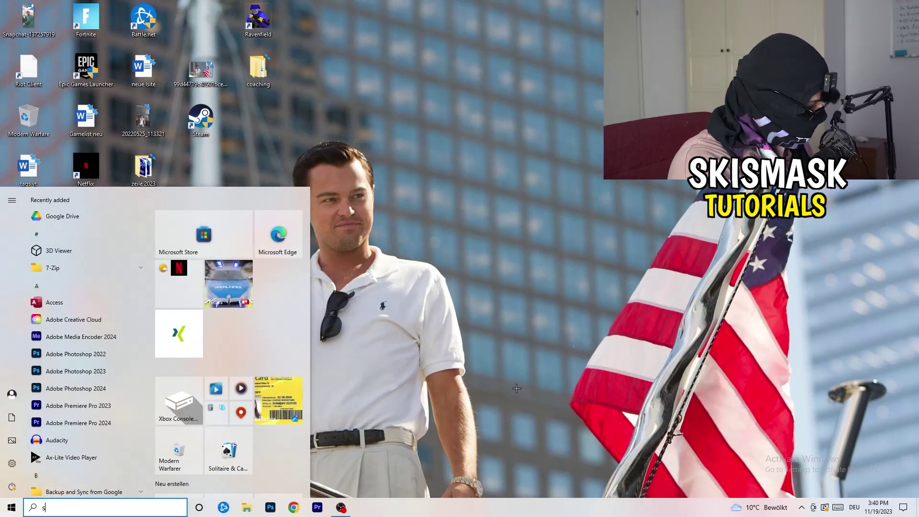
key(Return)
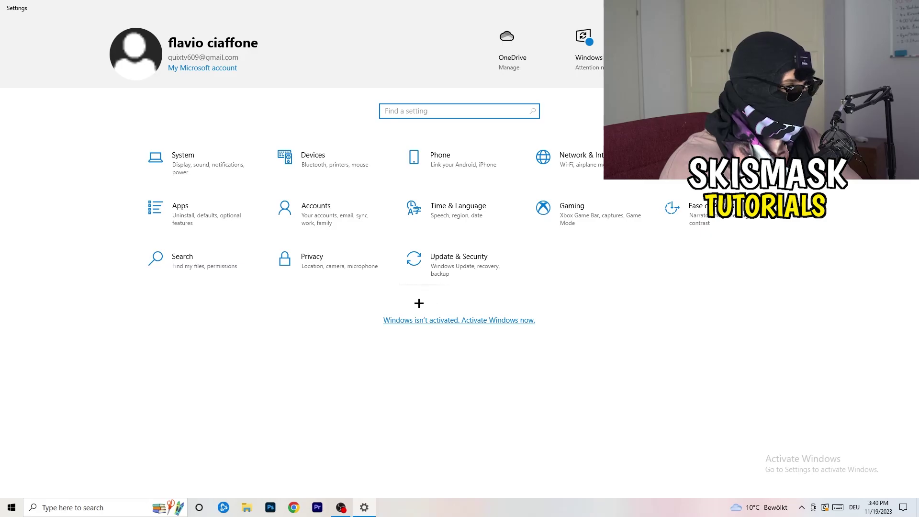
click(206, 172)
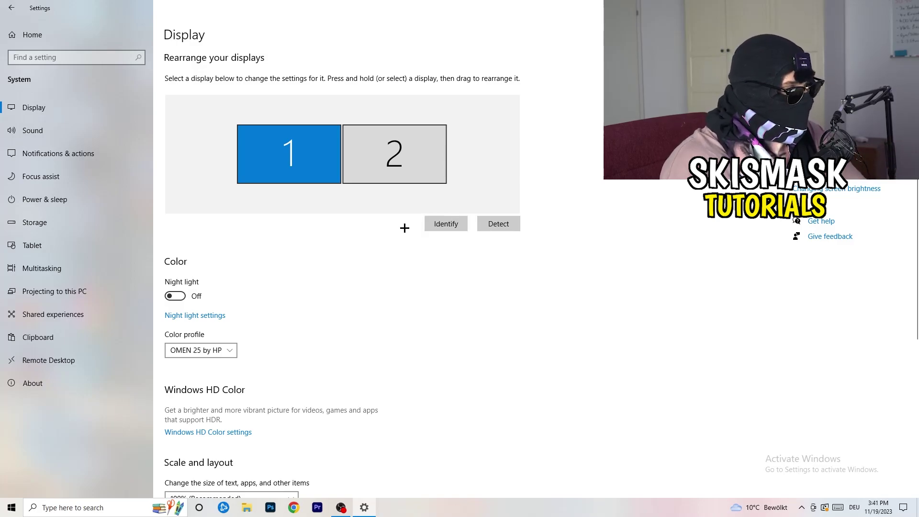
- Examine the available scaling and display resolution options for the main display, keeping the recommended choices
scroll(325, 263, down, 1)
scroll(325, 263, up, 1)
scroll(325, 263, down, 5)
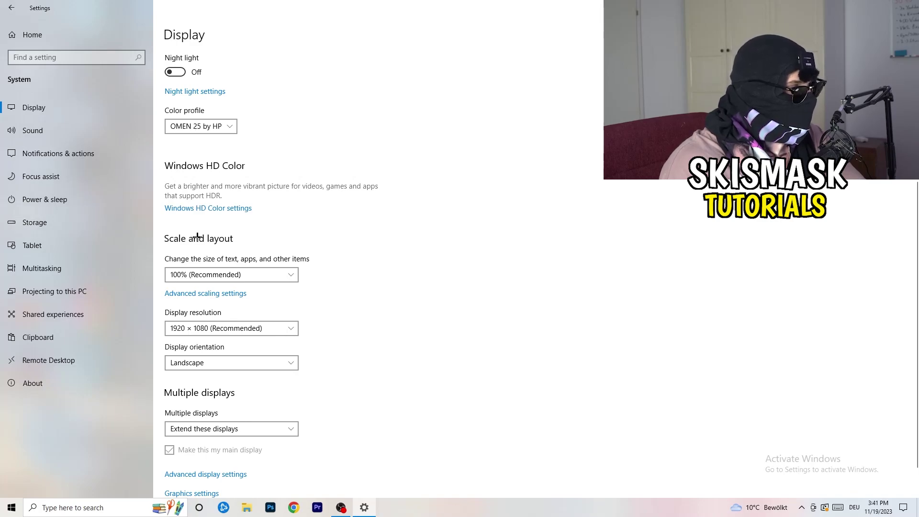
click(283, 273)
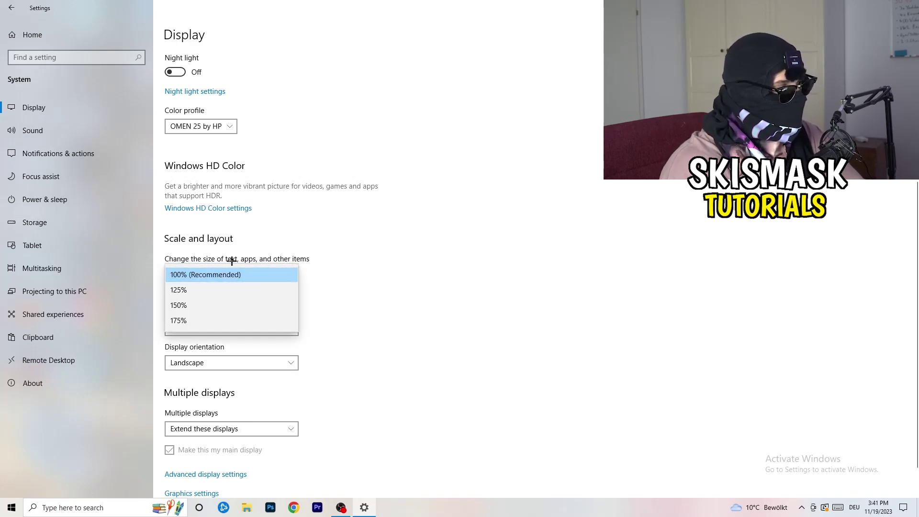
click(326, 258)
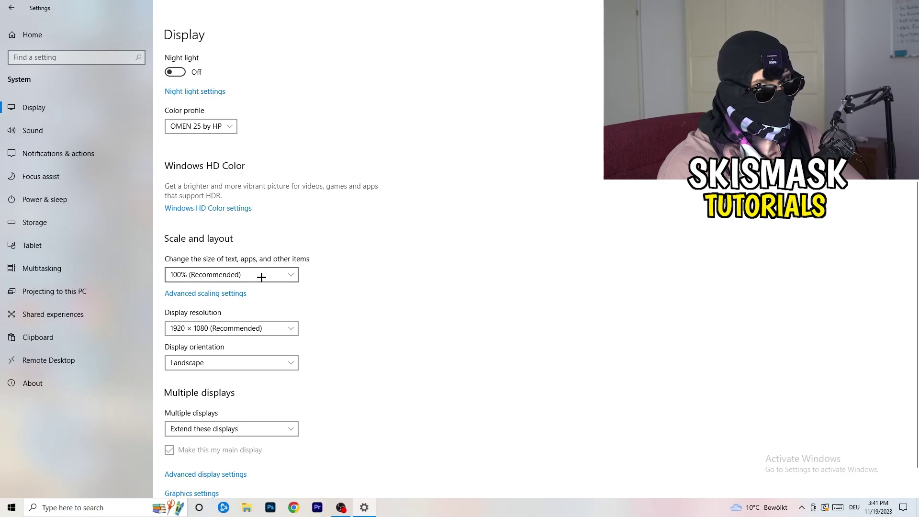
scroll(254, 281, down, 2)
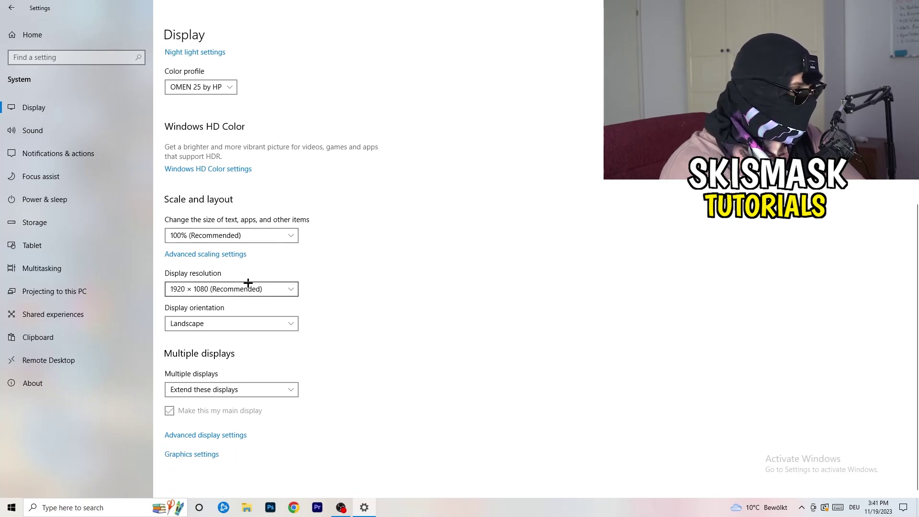
key(alt+Down)
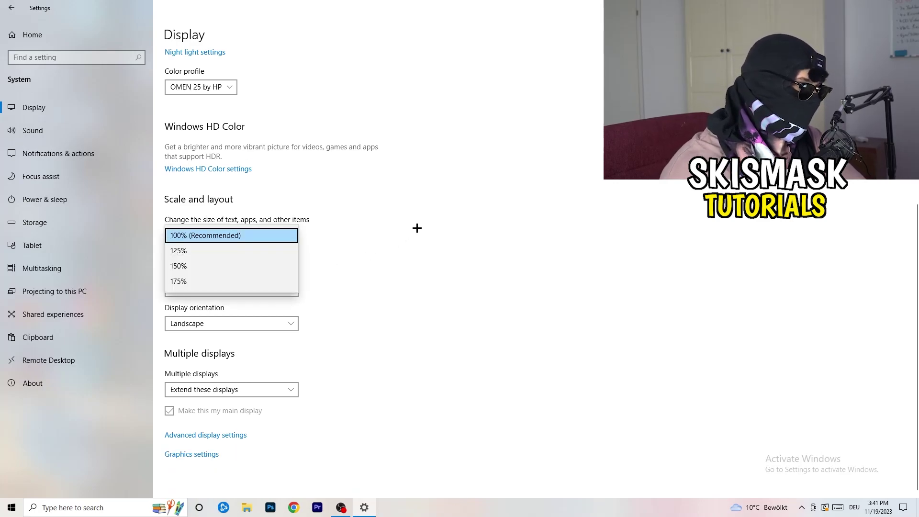
key(Escape)
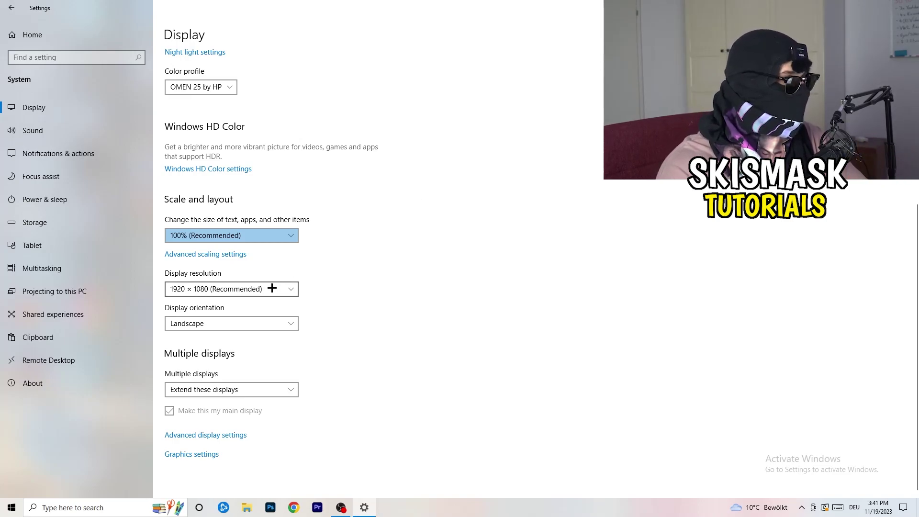
click(296, 289)
click(332, 272)
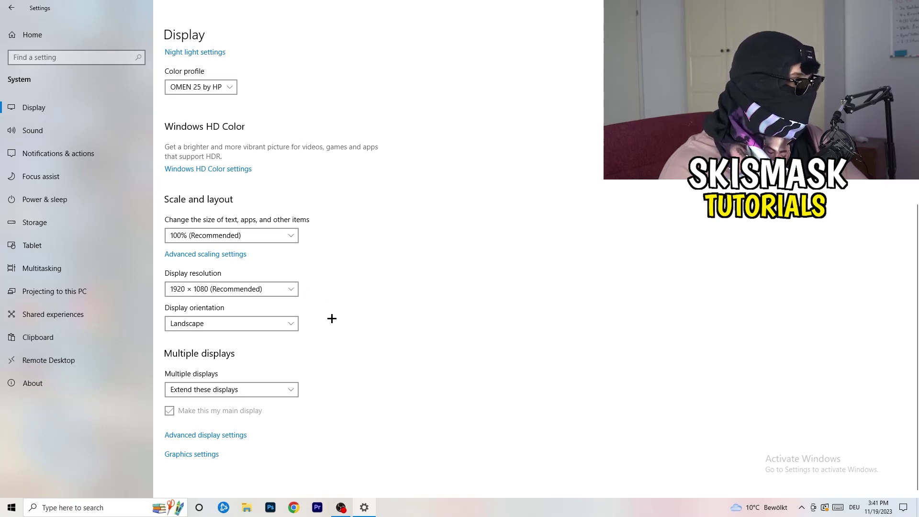
- Configure Storage Sense to run every week and turn off deleting temporary files that apps aren't using
click(68, 219)
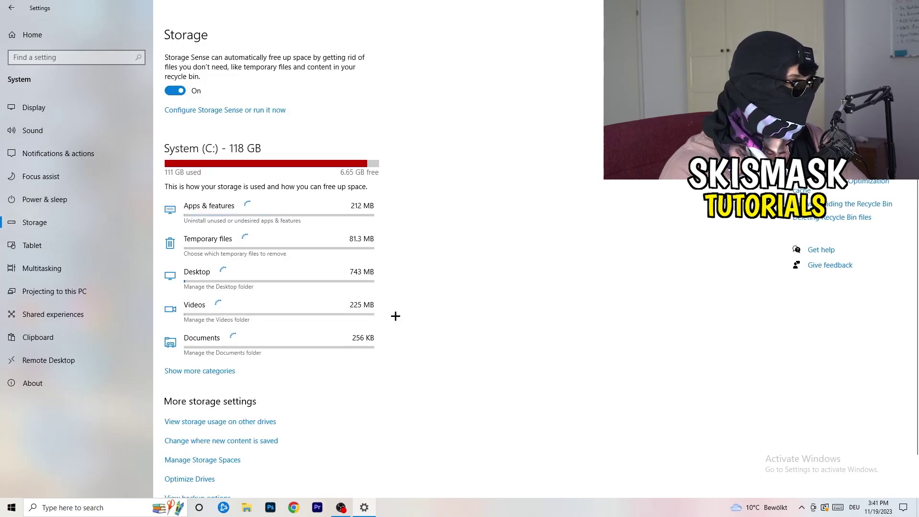
click(201, 113)
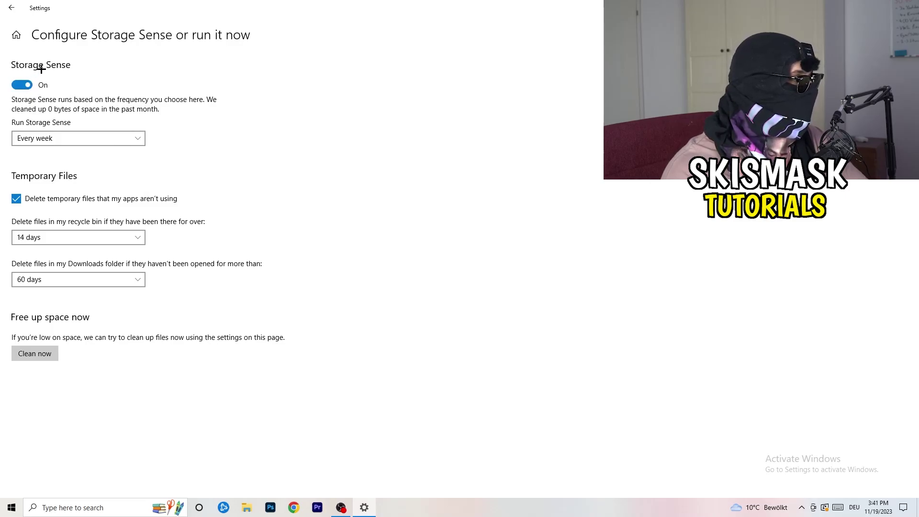
click(35, 138)
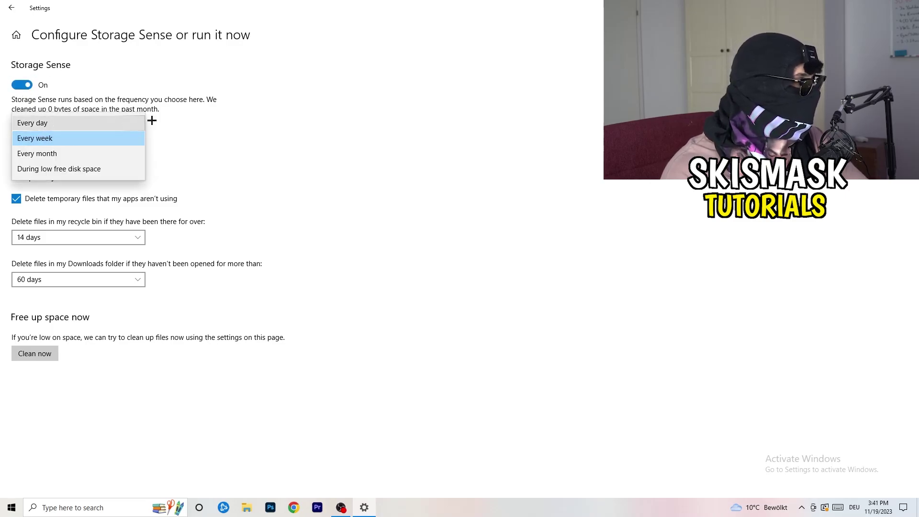
click(118, 138)
click(125, 203)
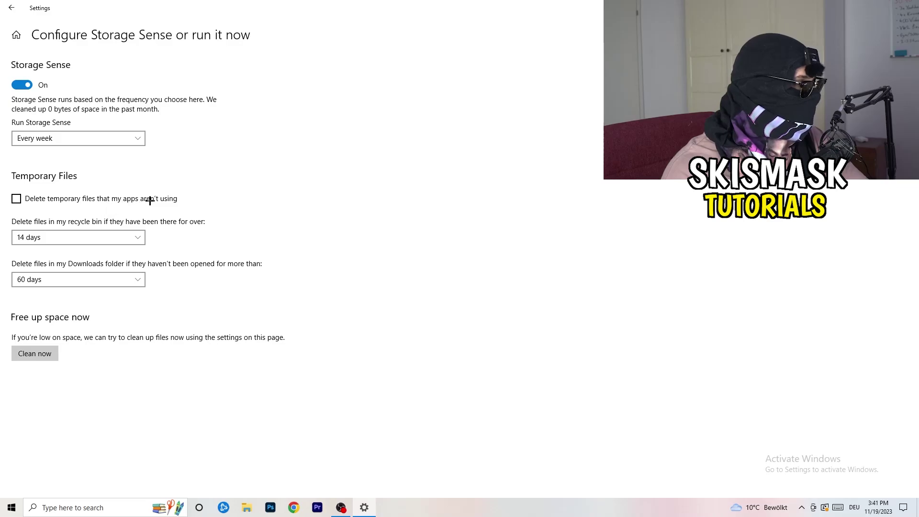
click(57, 233)
click(174, 299)
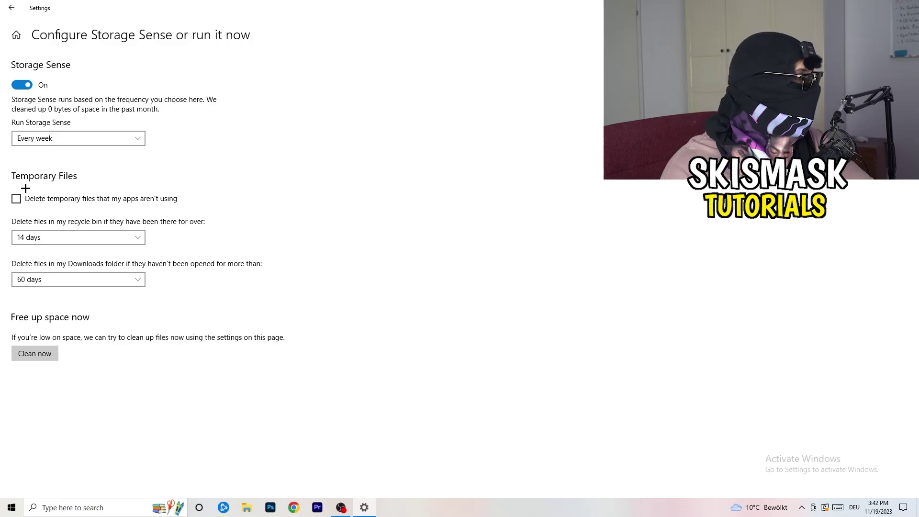
- Open Power Options from the Power & sleep settings and show the additional power plans
click(9, 8)
click(106, 205)
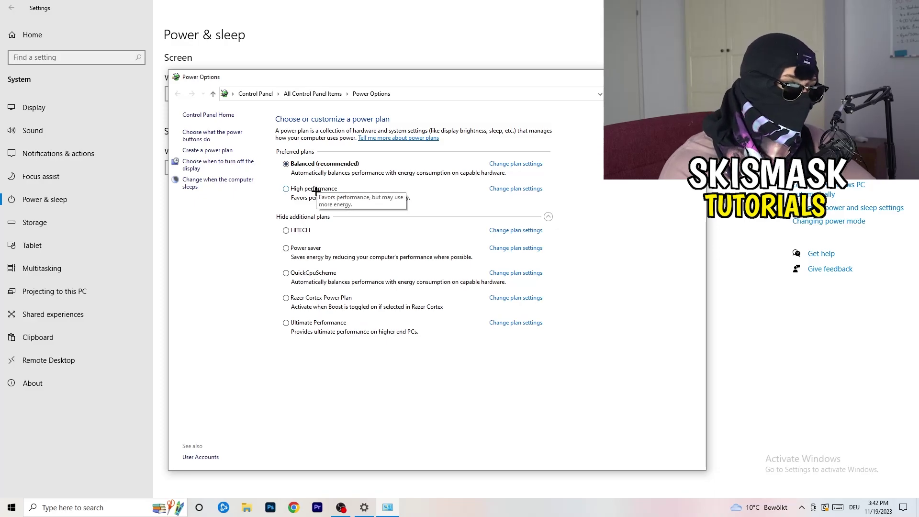
click(373, 217)
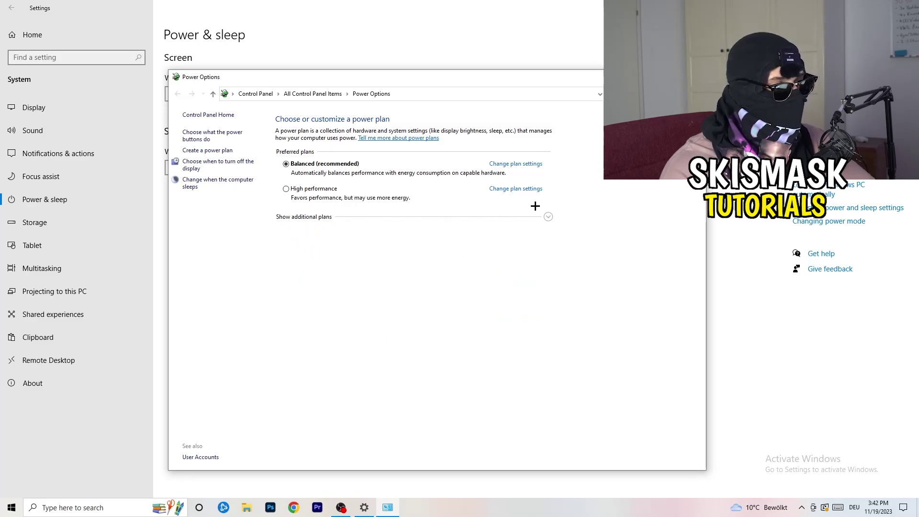
click(548, 216)
click(548, 216)
click(548, 217)
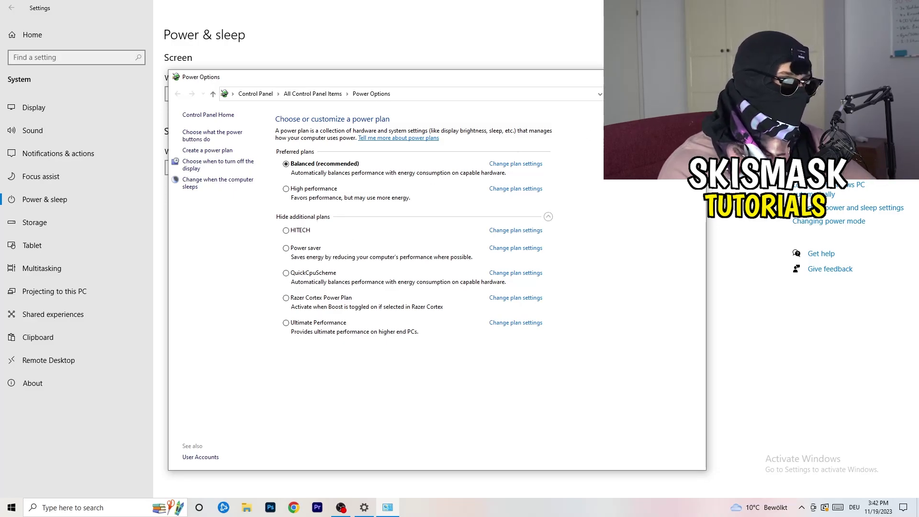
- Close Power Options and Settings, and open the compatibility properties of the Steam desktop shortcut
key(alt+F4)
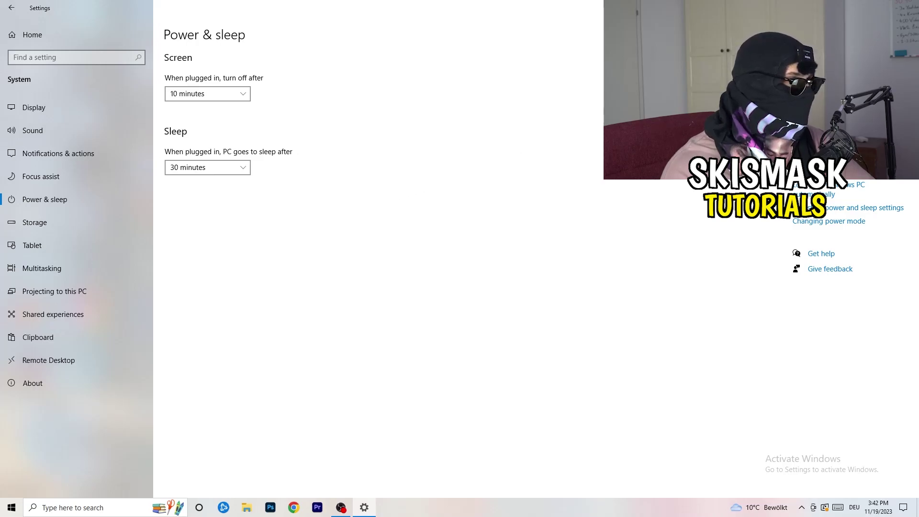
key(alt+F4)
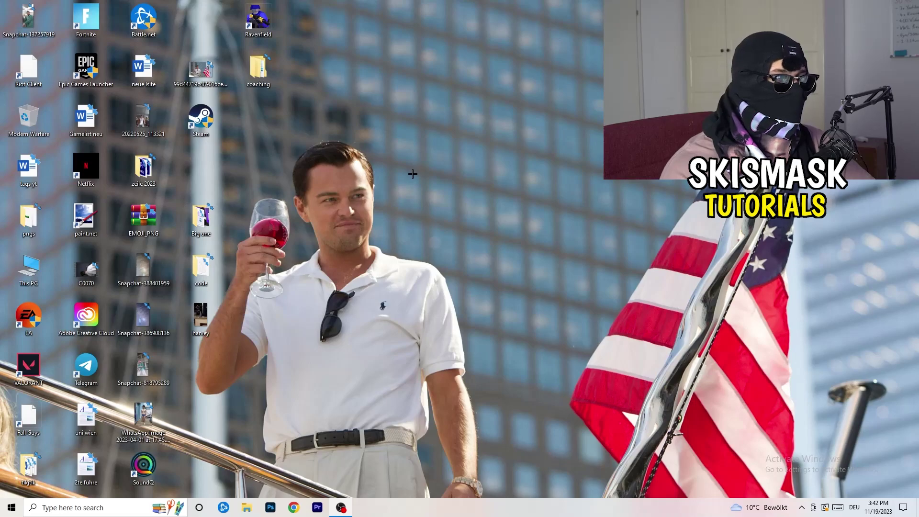
drag(211, 128, 488, 178)
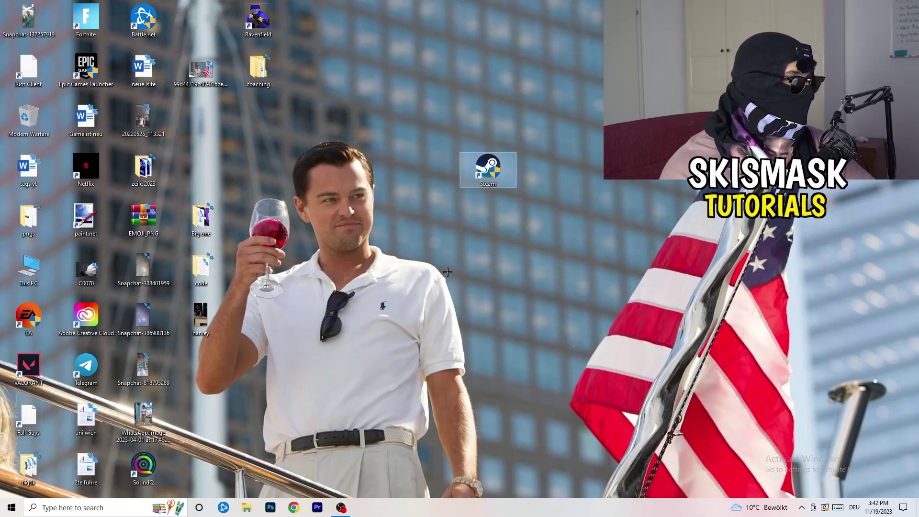
right_click(480, 172)
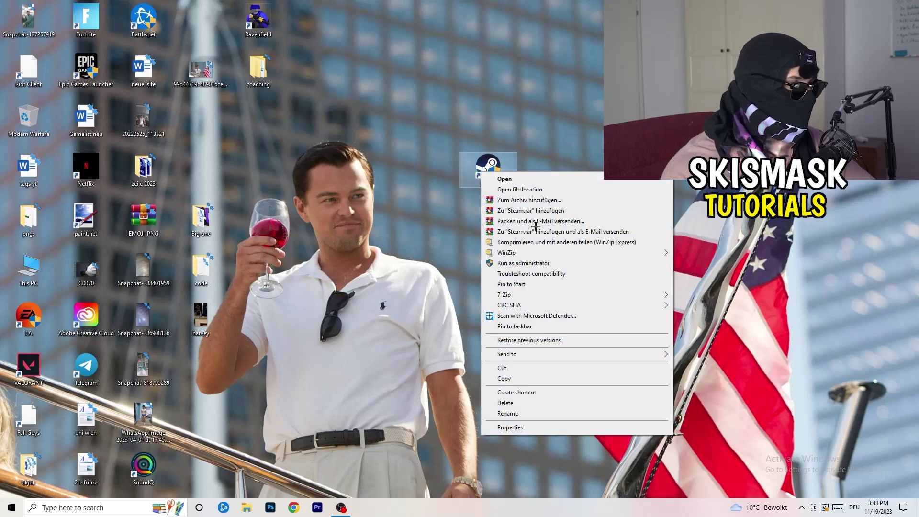
click(525, 428)
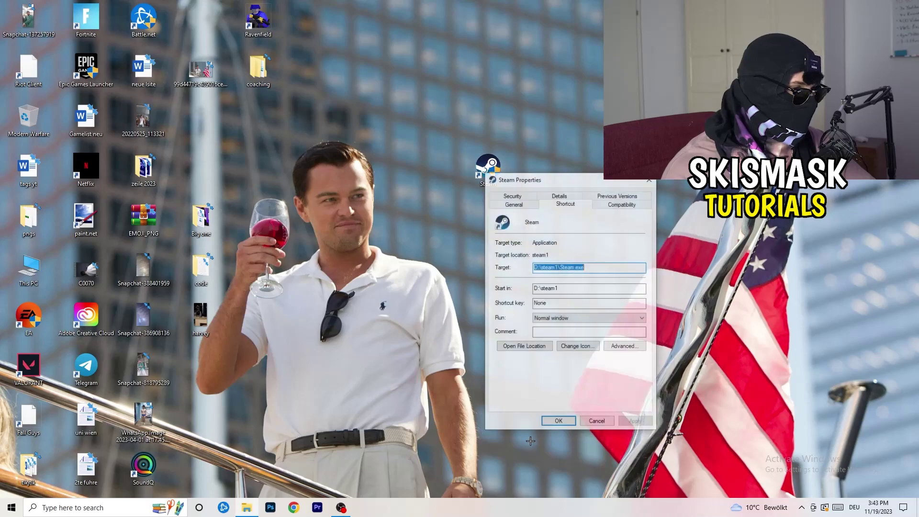
drag(536, 177, 444, 135)
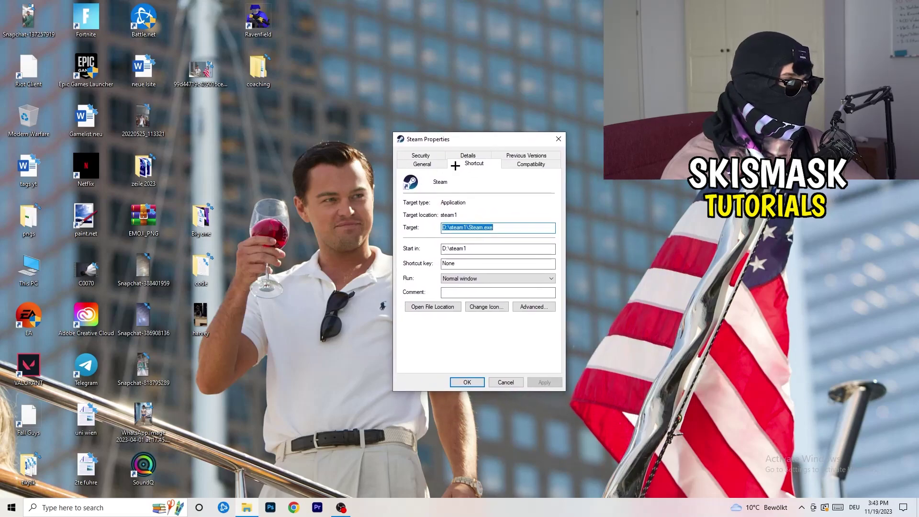
click(542, 165)
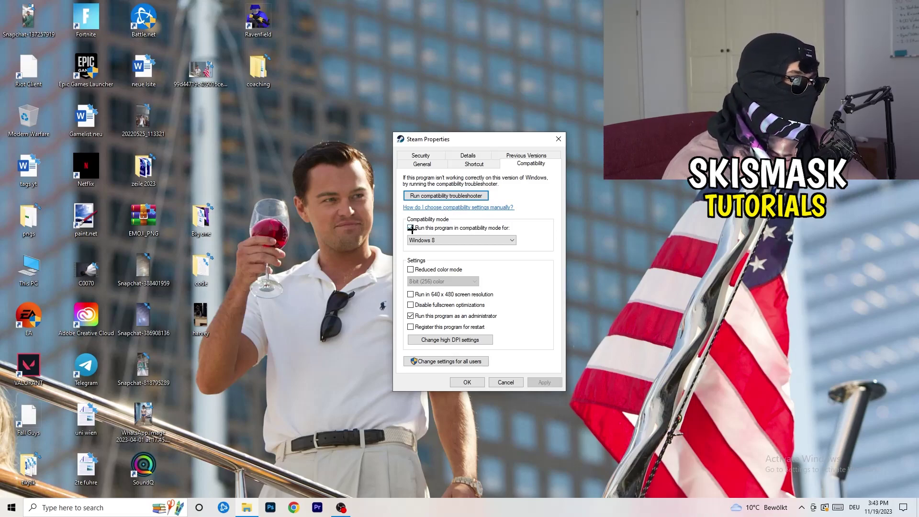
- Enable compatibility mode for Windows 8 on the Steam shortcut, then apply the settings and close its properties
click(503, 228)
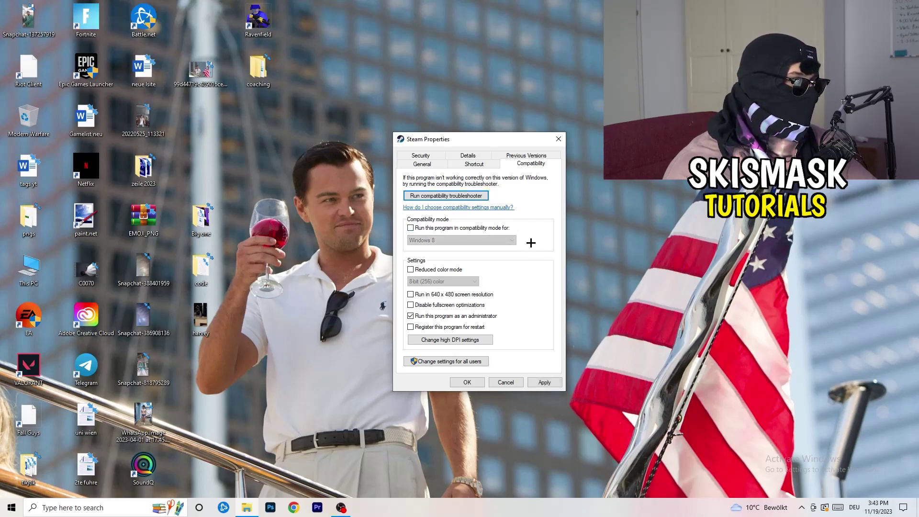
click(411, 228)
click(448, 240)
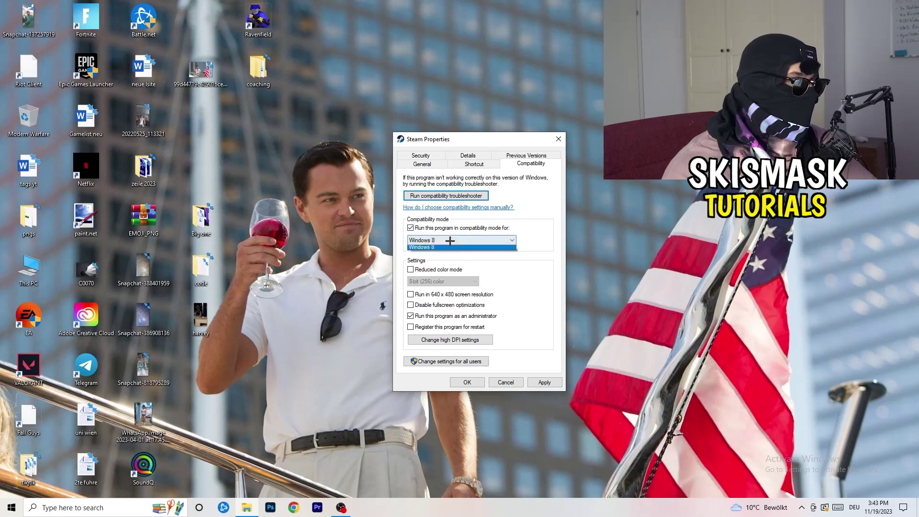
click(543, 220)
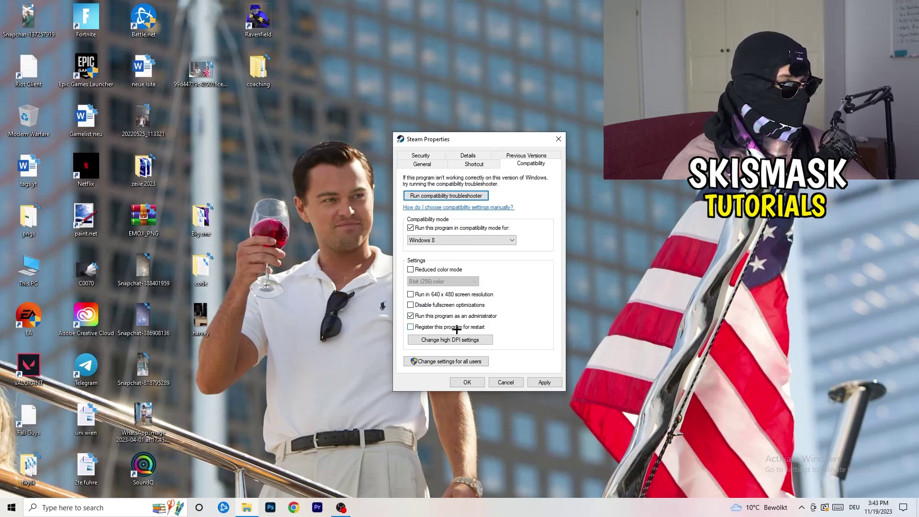
click(541, 382)
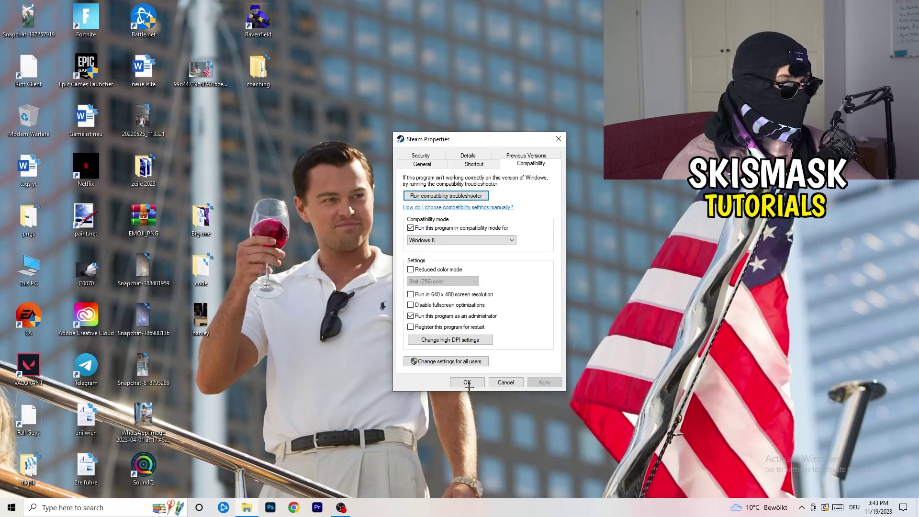
click(467, 381)
- Move the Steam shortcut back to its original spot among the desktop icons and deselect it
drag(482, 163, 549, 207)
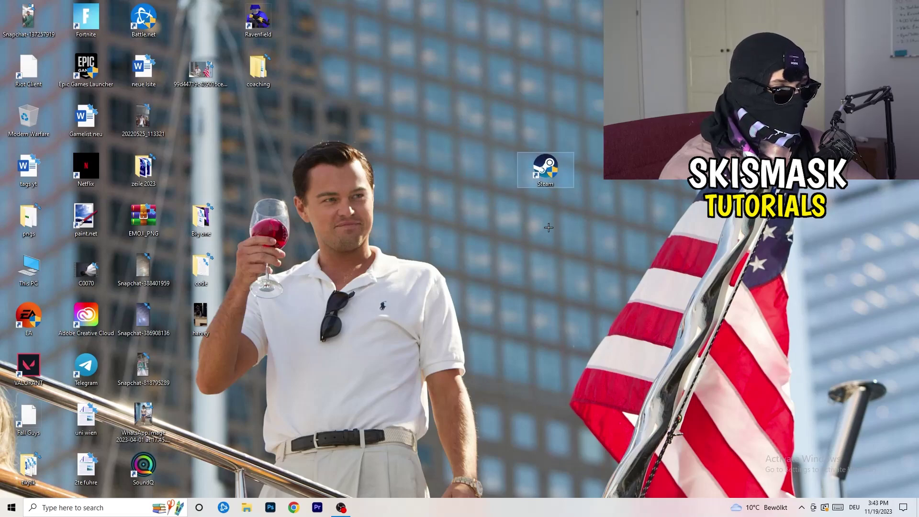
click(548, 250)
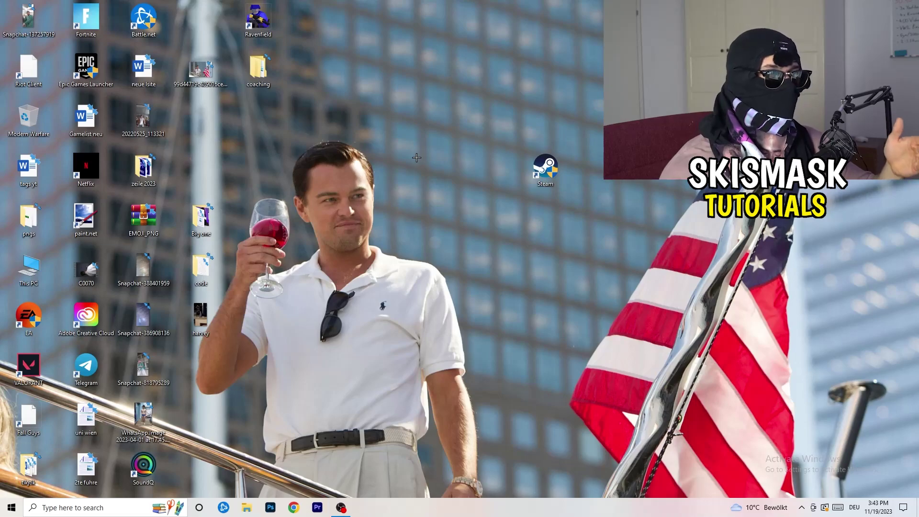
click(549, 177)
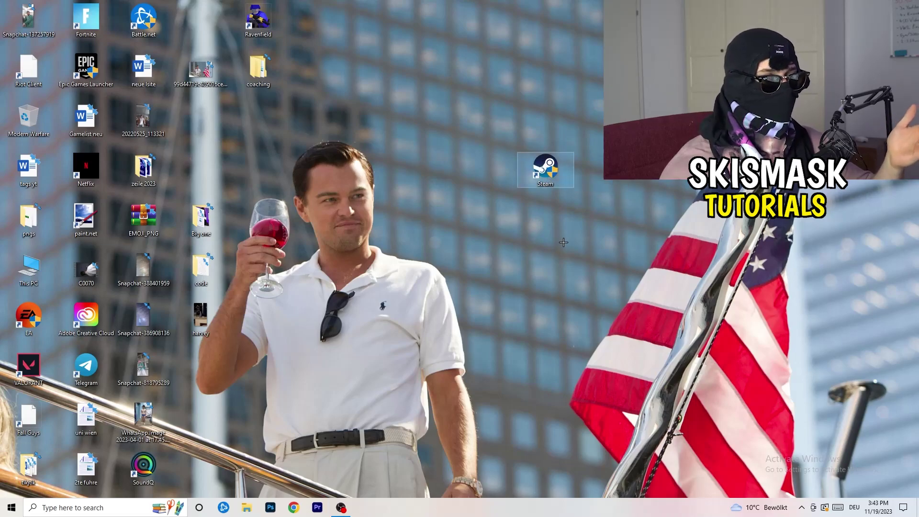
right_click(544, 167)
click(484, 254)
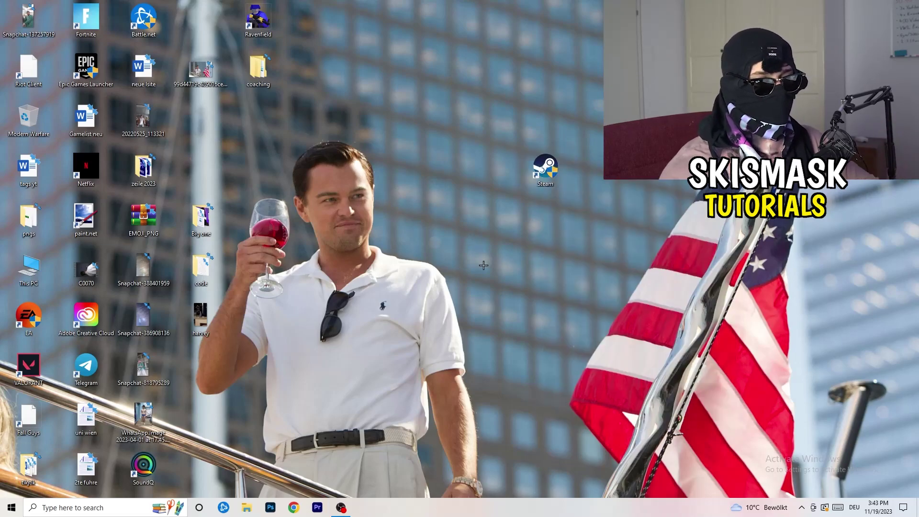
drag(545, 168, 206, 118)
click(375, 111)
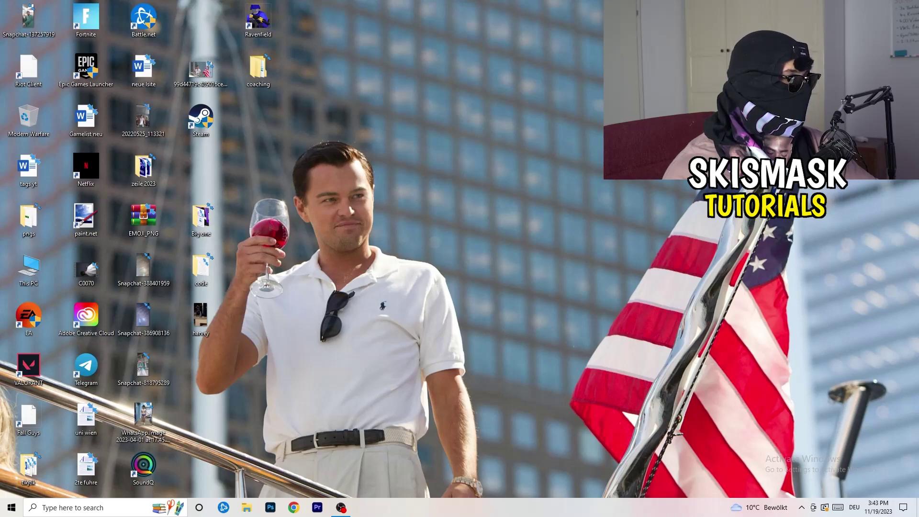
- Open the Gaming section of Windows Settings and review the background recording, audio and video options for captures
click(12, 508)
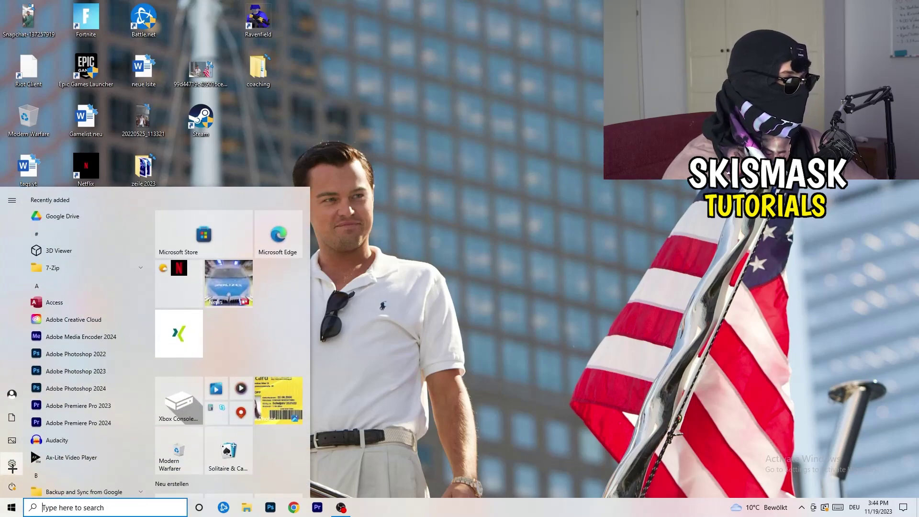
click(12, 465)
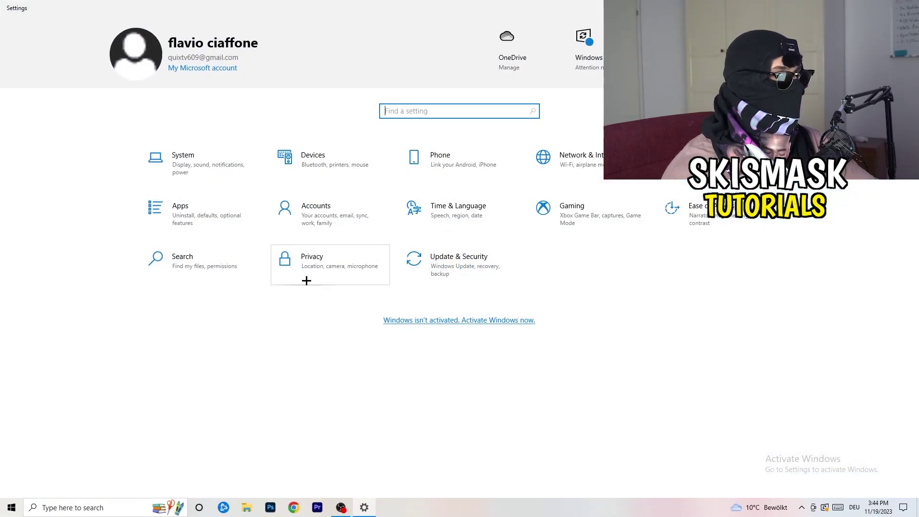
click(543, 208)
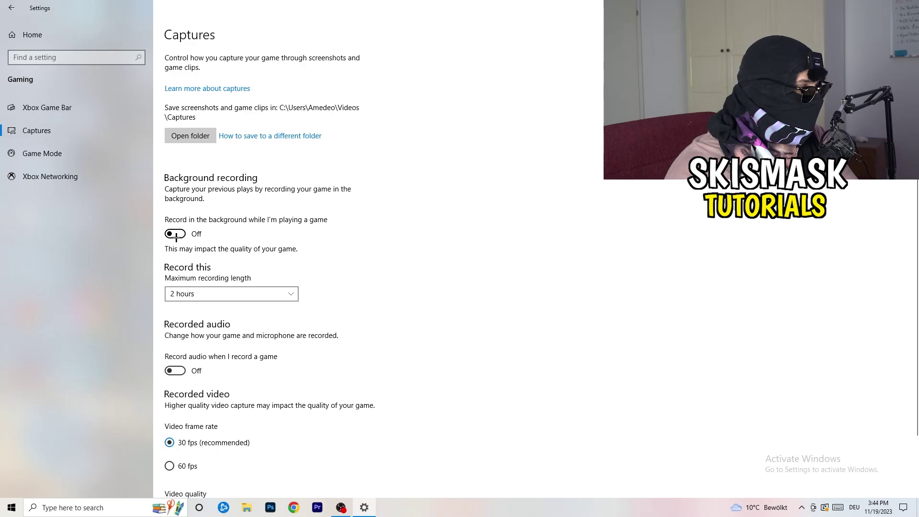
scroll(306, 309, down, 2)
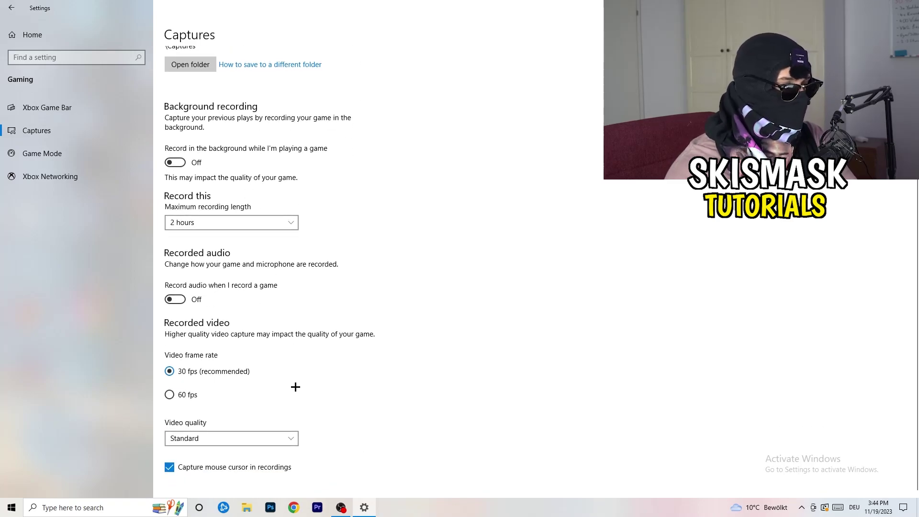
scroll(295, 387, up, 2)
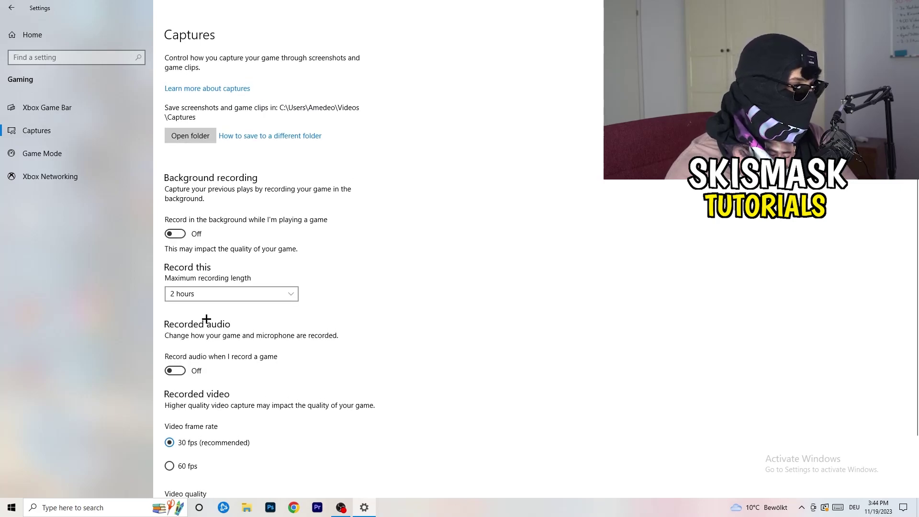
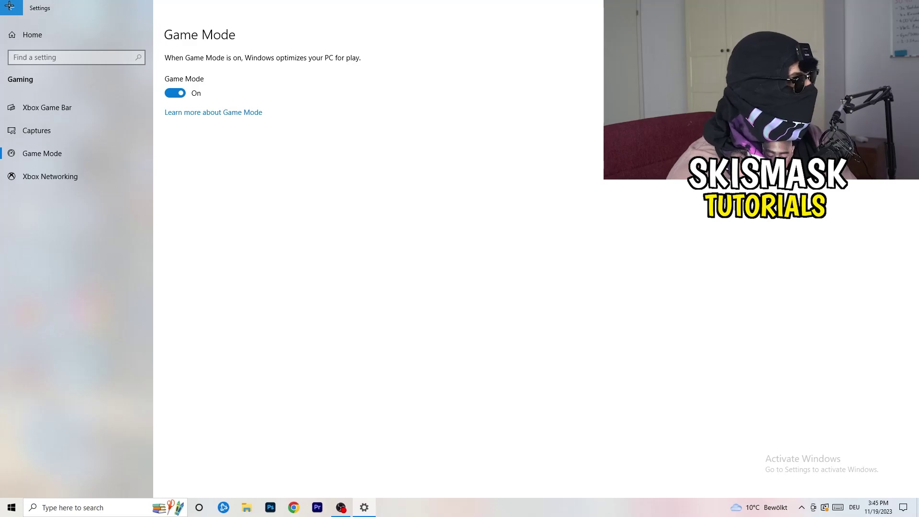
- Check the Windows Update status in the Update & Security settings and close Settings
click(10, 6)
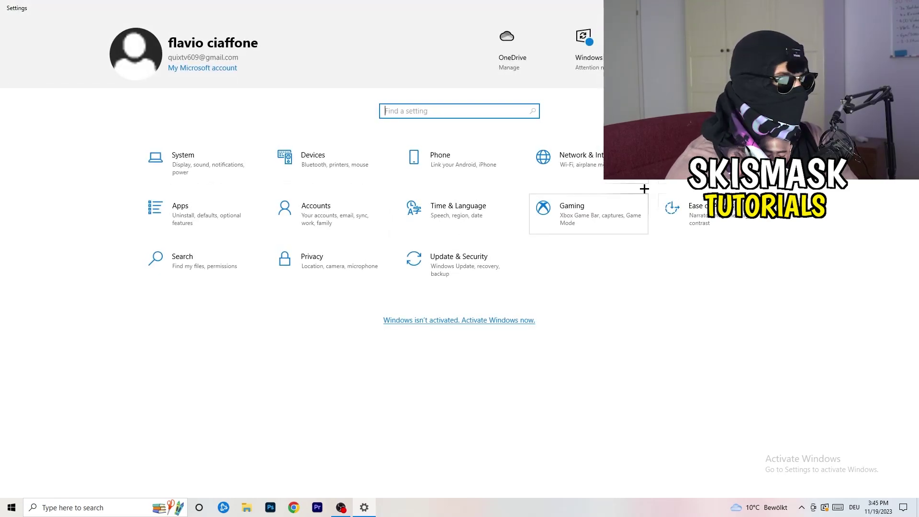
click(450, 263)
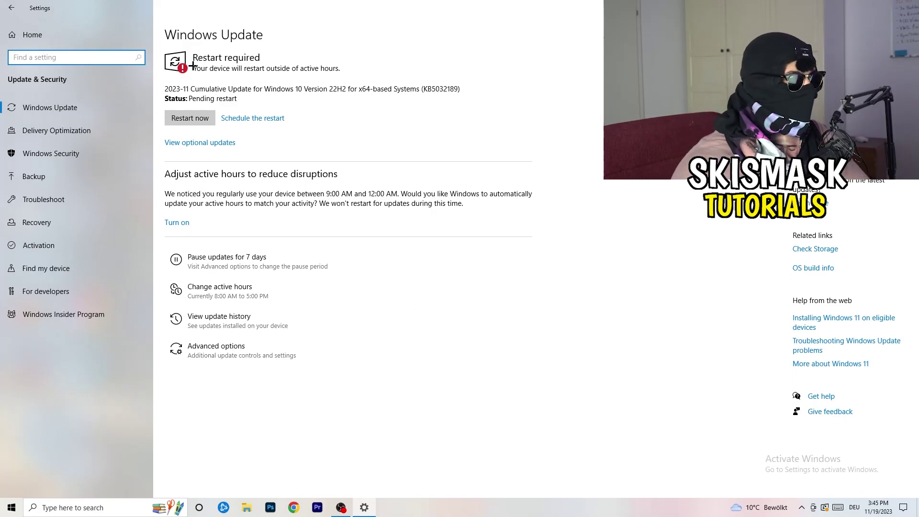
click(236, 60)
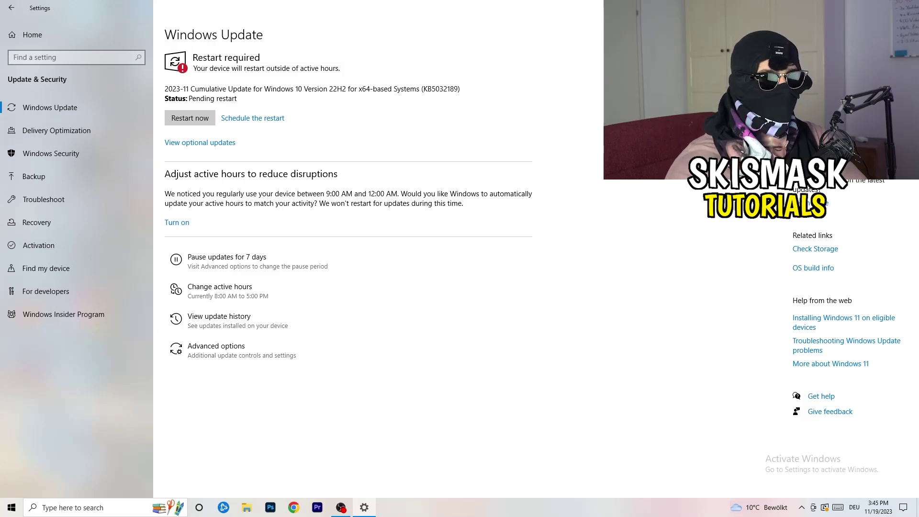
key(alt+F4)
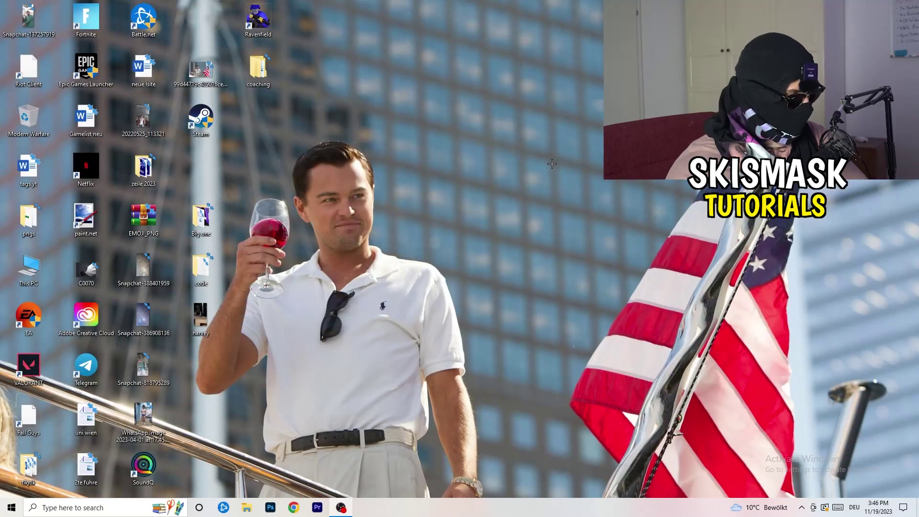